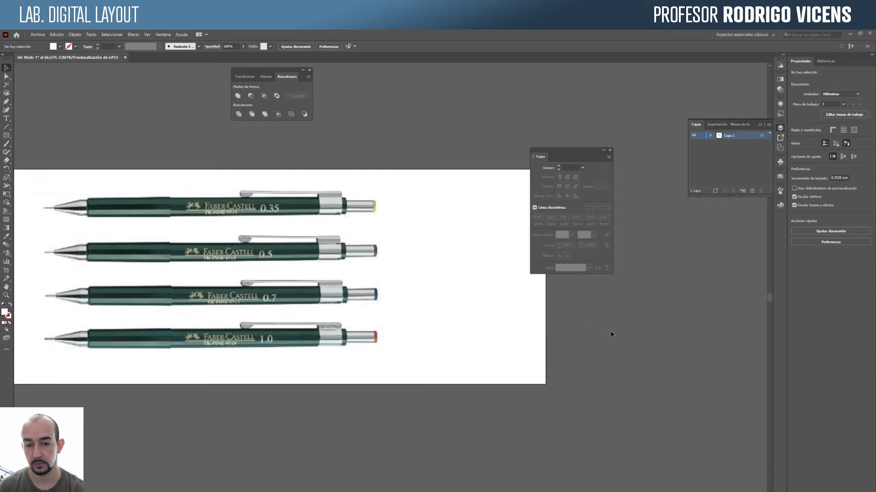
Step: Draw a white rectangle about 167 × 223 mm beside the artboard and a second one about 111 × 65 mm inside its upper part
left_click_drag(512, 334, 176, 319)
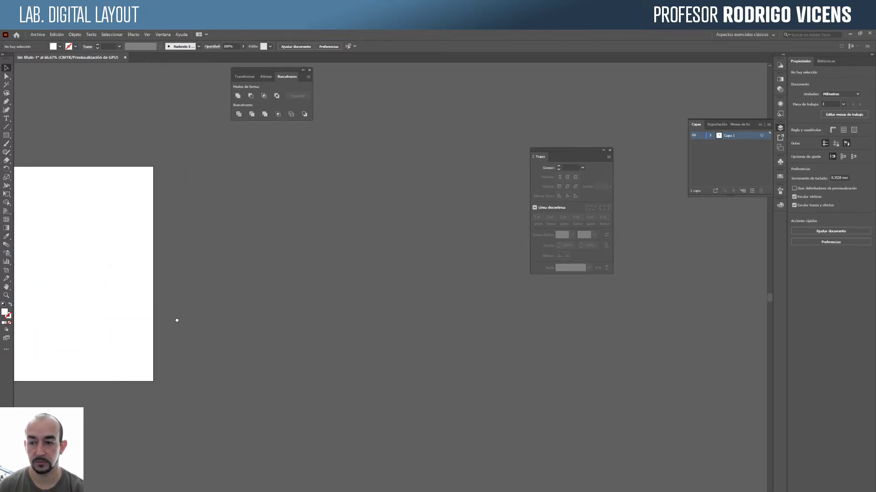
key("m")
left_click_drag(218, 158, 385, 379)
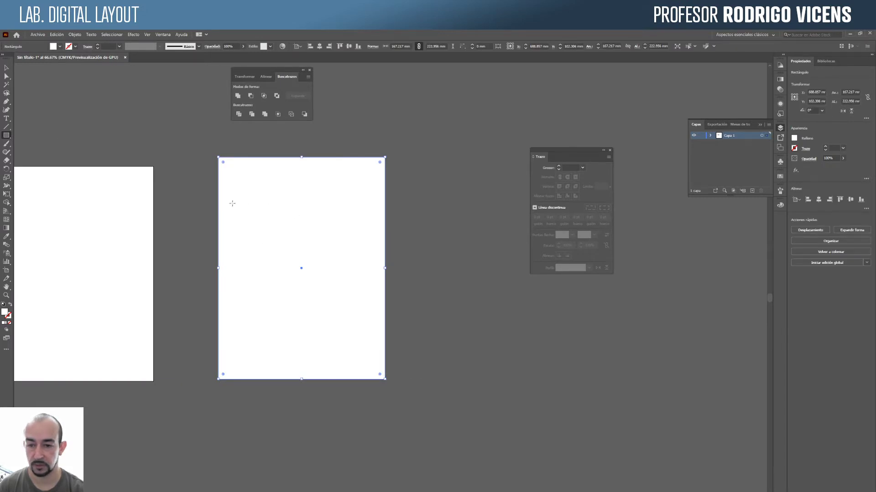
left_click_drag(245, 181, 356, 246)
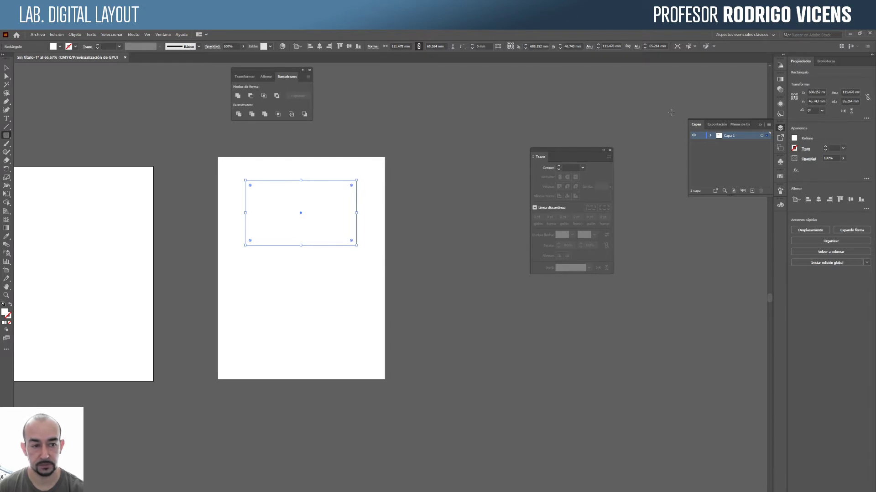
Step: Fill the smaller rectangle with the default white-to-black linear gradient
left_click(781, 78)
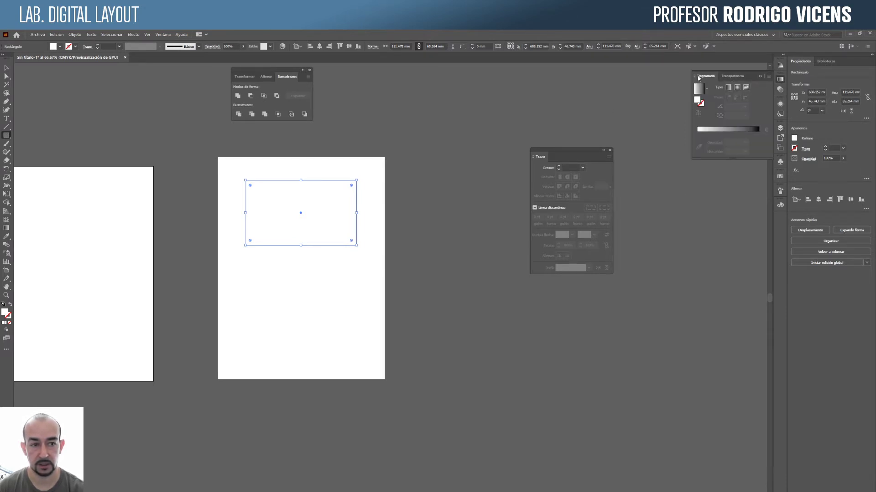
left_click_drag(705, 76, 404, 130)
left_click(451, 194)
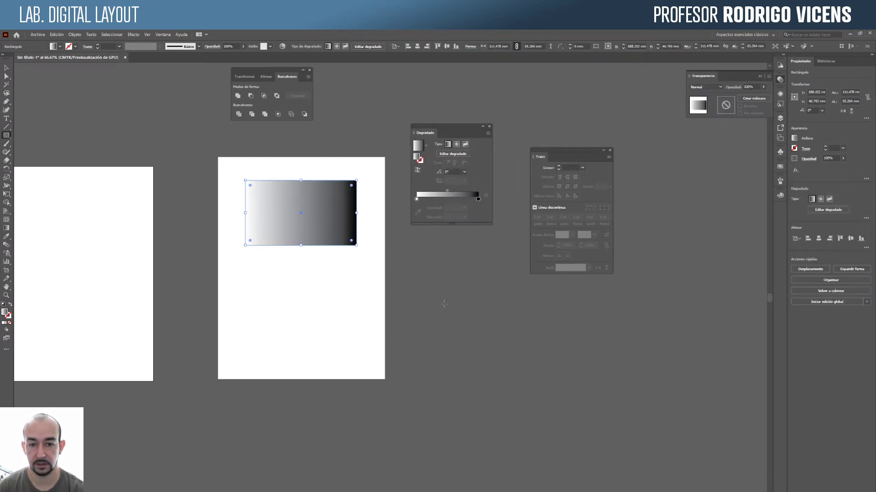
Step: Replace the gradient's white start stop with the bright red swatch
left_click(417, 199)
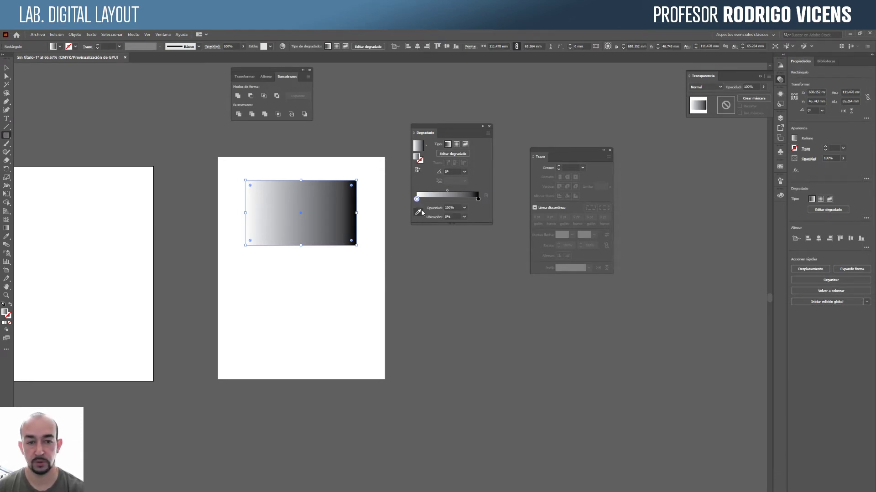
left_click(779, 166)
left_click_drag(700, 163, 494, 228)
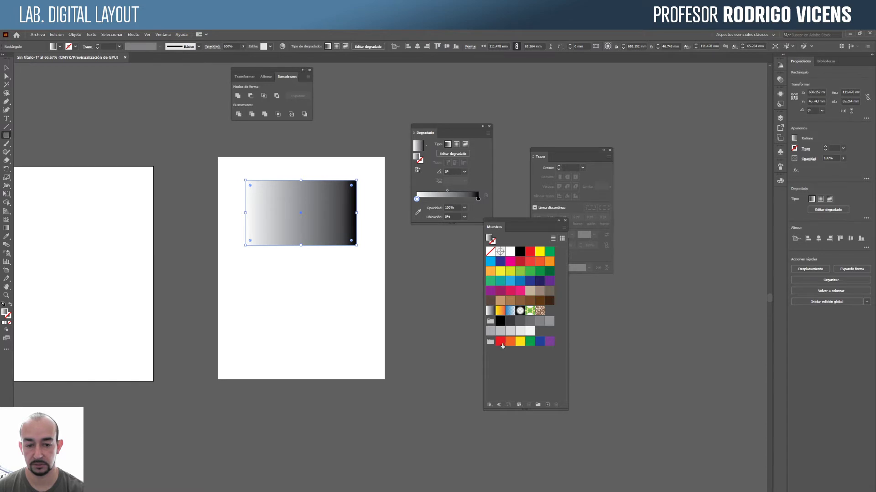
left_click_drag(502, 345, 419, 199)
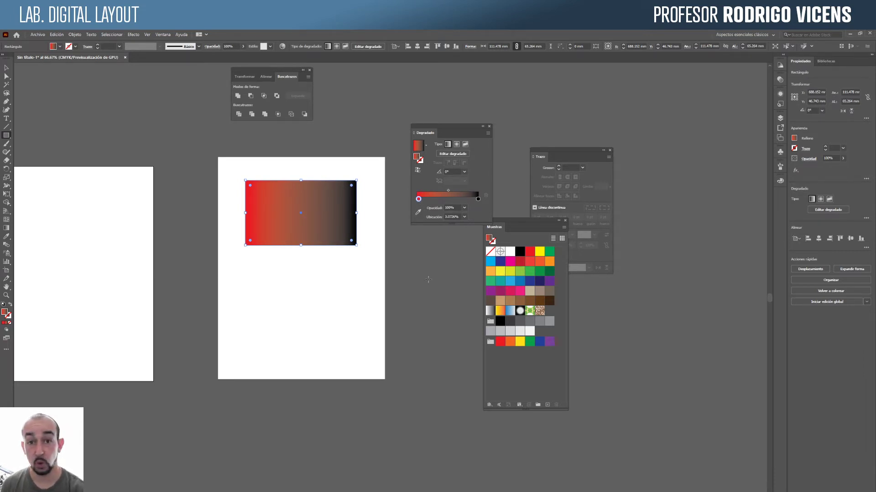
Step: Restore the Aspectos esenciales clásicos workspace to its default panel layout
left_click(6, 68)
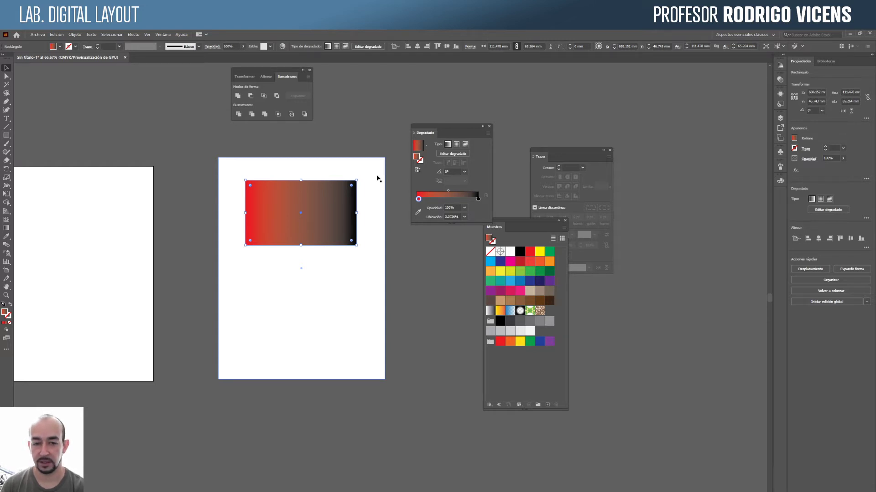
left_click(339, 287)
key("z")
left_click_drag(291, 218, 442, 92)
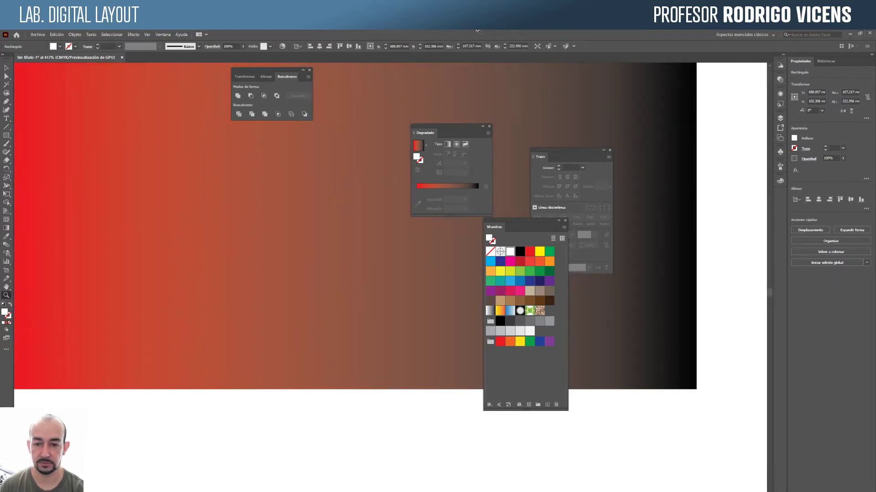
left_click_drag(386, 215, 323, 224)
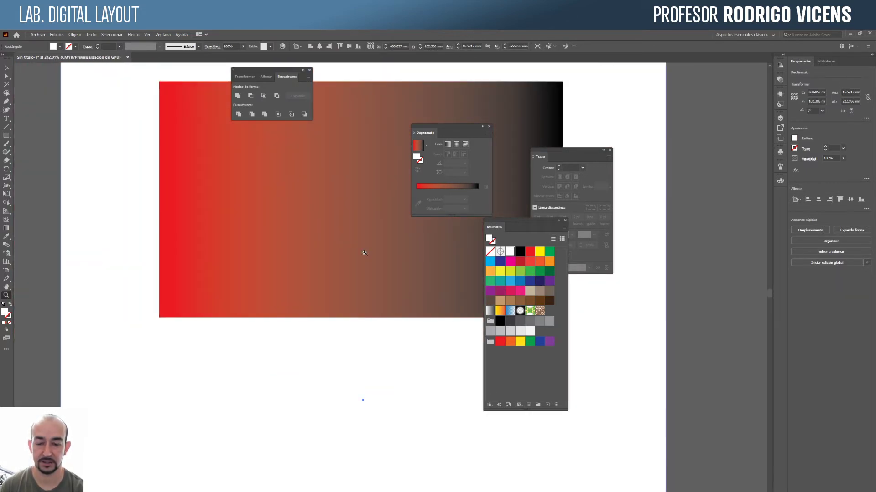
left_click_drag(362, 250, 307, 348)
left_click_drag(558, 148, 711, 61)
left_click_drag(529, 220, 721, 193)
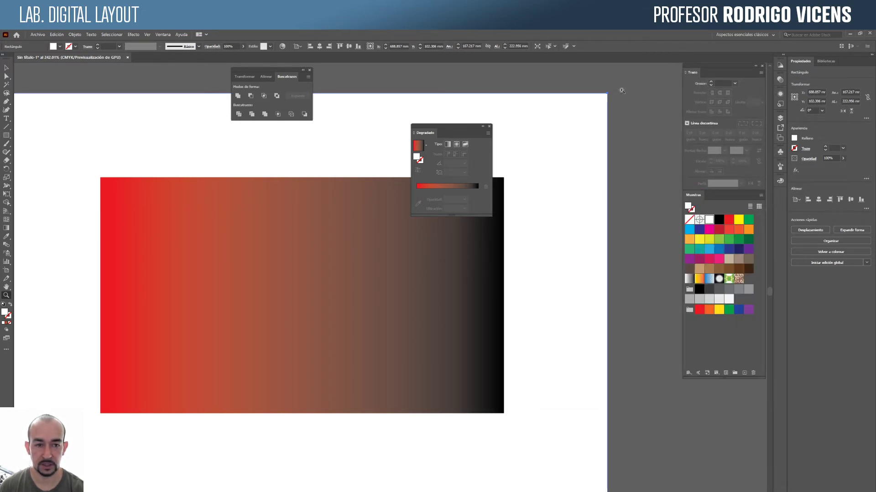
left_click(745, 34)
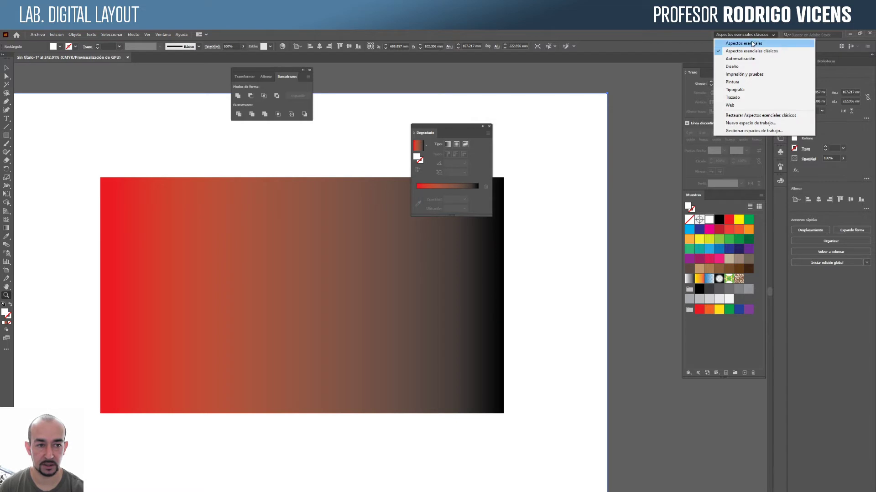
left_click(758, 116)
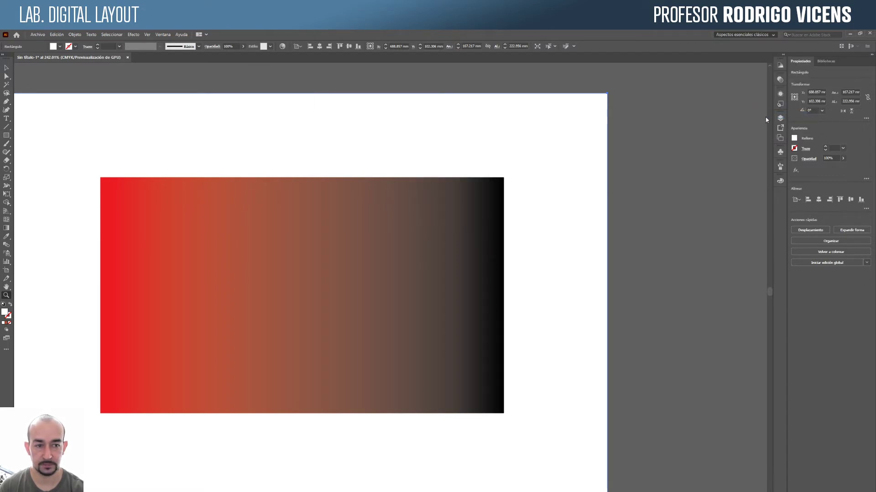
Step: Select the red-to-black rectangle and examine the colour values of its two gradient stops
left_click_drag(448, 260, 524, 238)
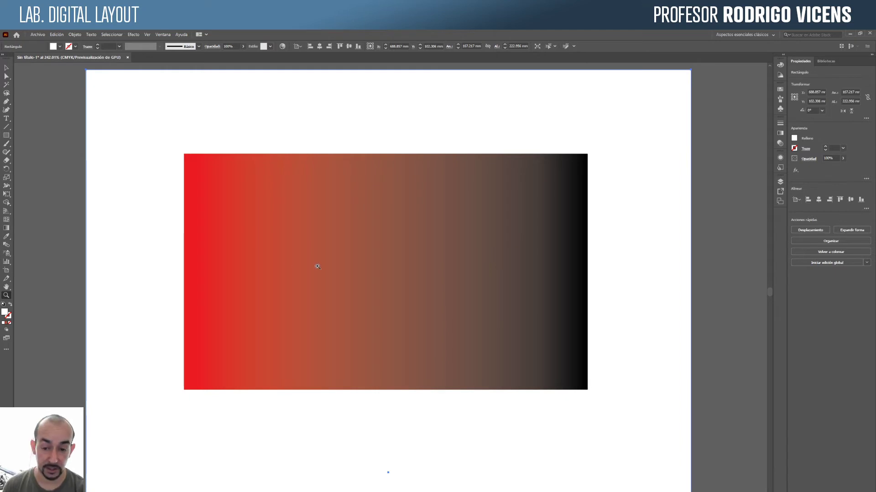
key("v")
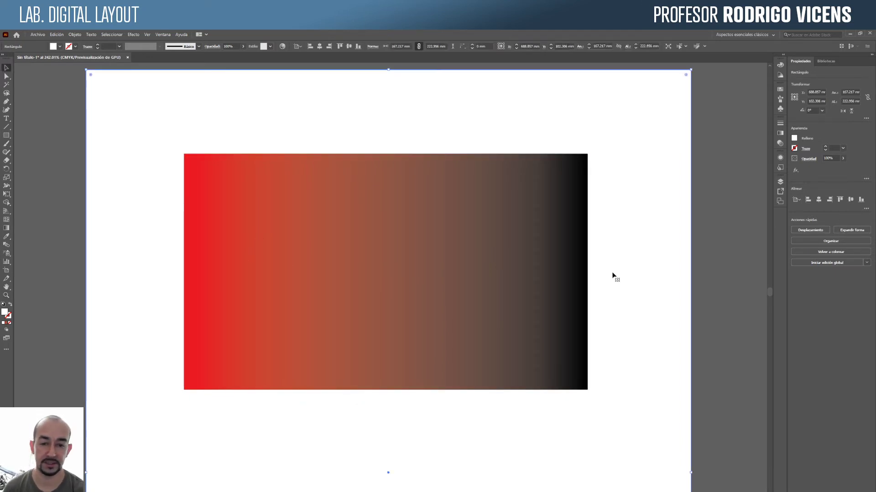
left_click(576, 266)
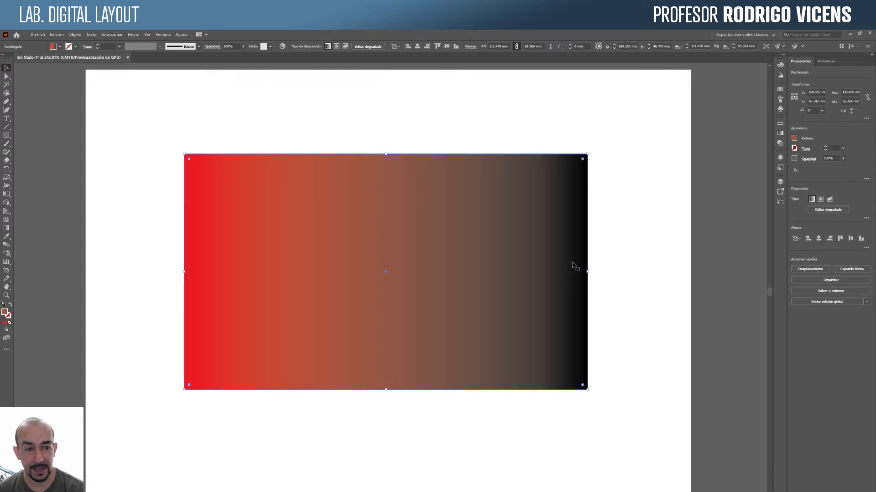
left_click(780, 135)
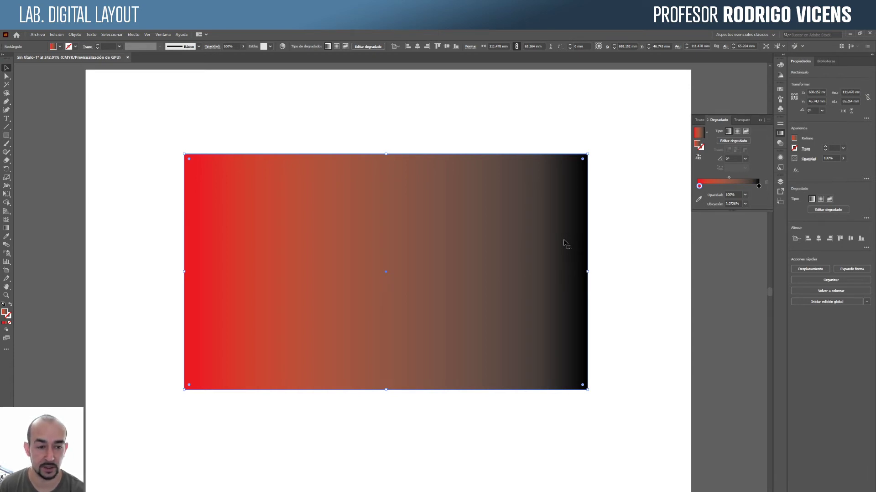
double_click(699, 186)
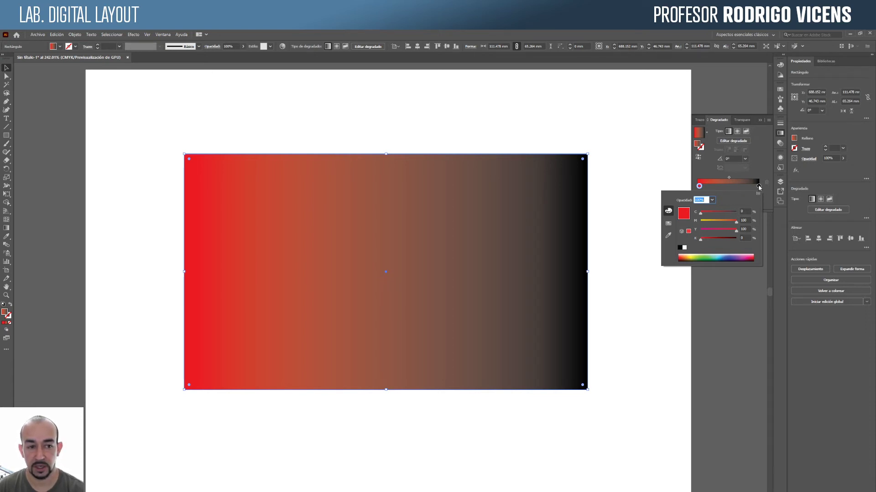
left_click(760, 187)
double_click(759, 187)
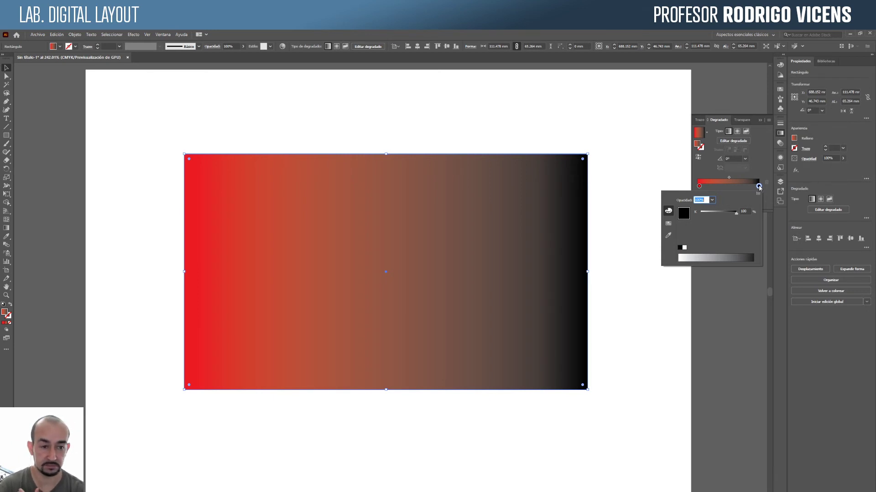
Step: Try giving the gradient's end stop the bright red swatch with its K value raised to 100%
left_click(668, 224)
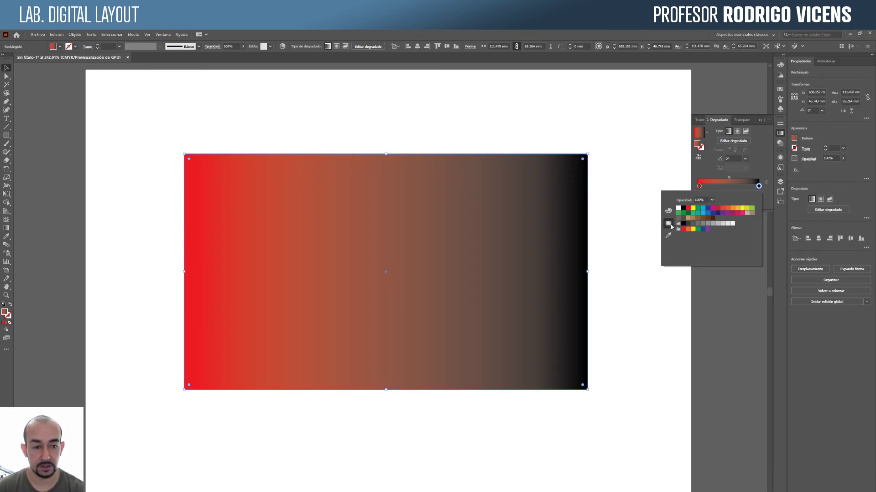
left_click(683, 230)
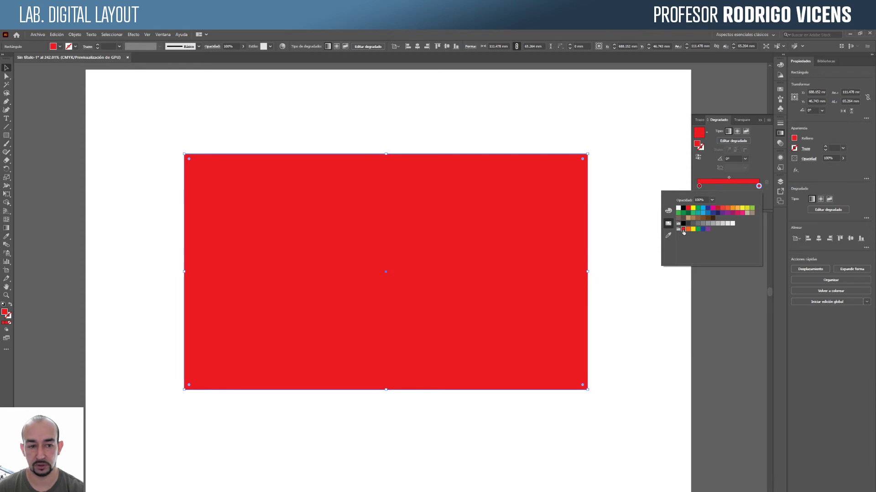
left_click(668, 211)
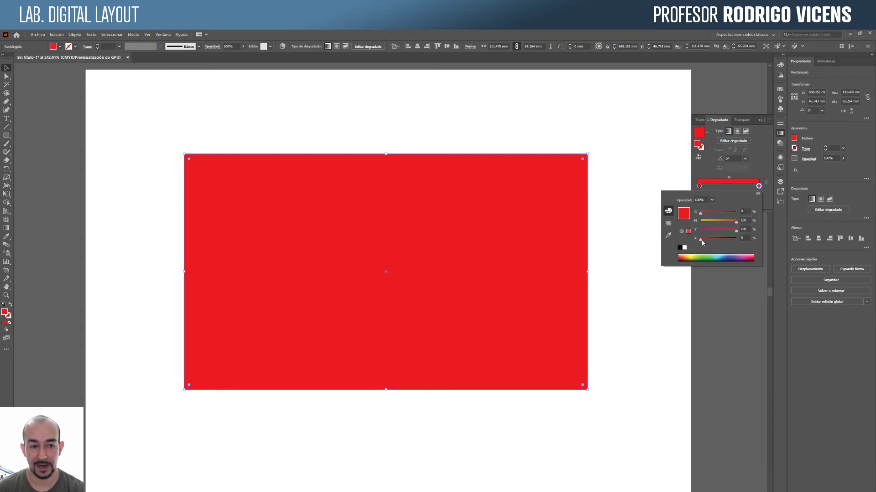
left_click_drag(707, 239, 741, 247)
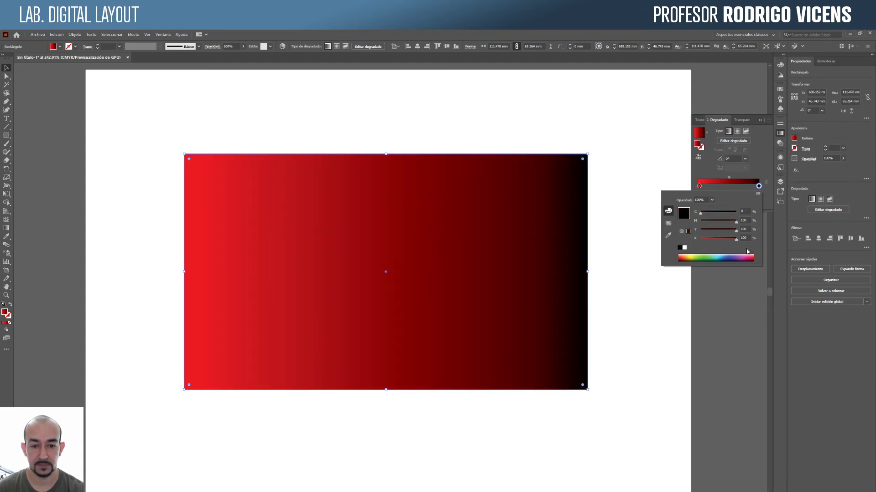
left_click(607, 242)
key("ctrl+z")
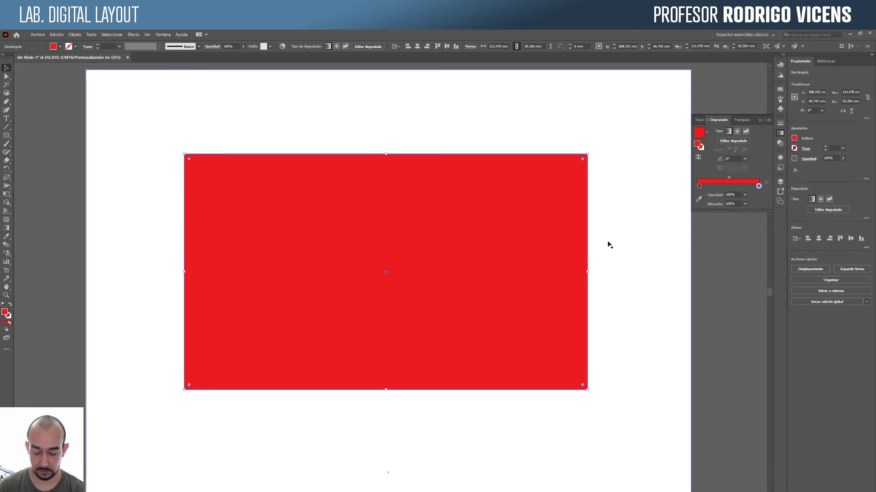
Step: Set the gradient's end stop to plain black
double_click(758, 187)
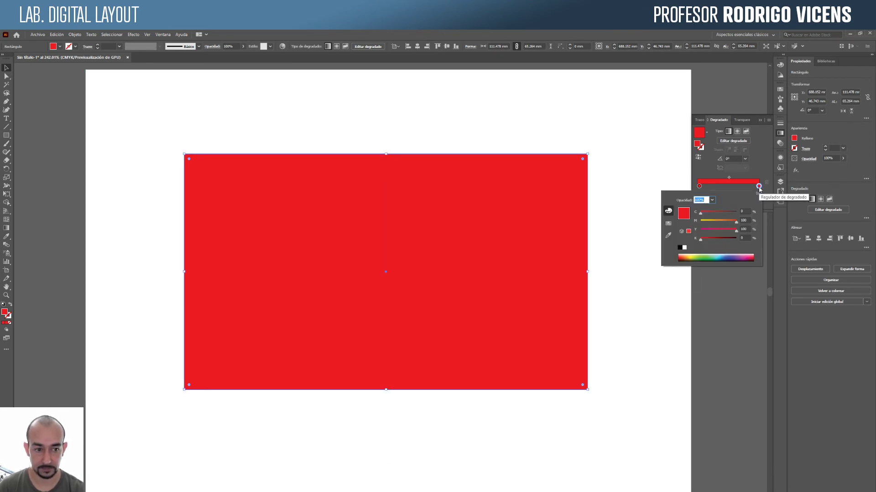
left_click(680, 248)
left_click(634, 340)
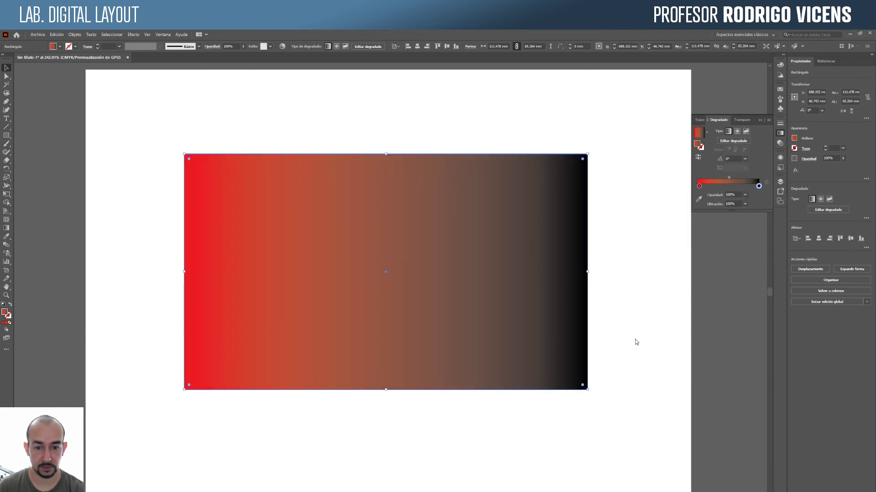
Step: Duplicate the gradient rectangle directly below the original and set the copy's red start stop to location 0%
scroll(429, 351, "down", 3)
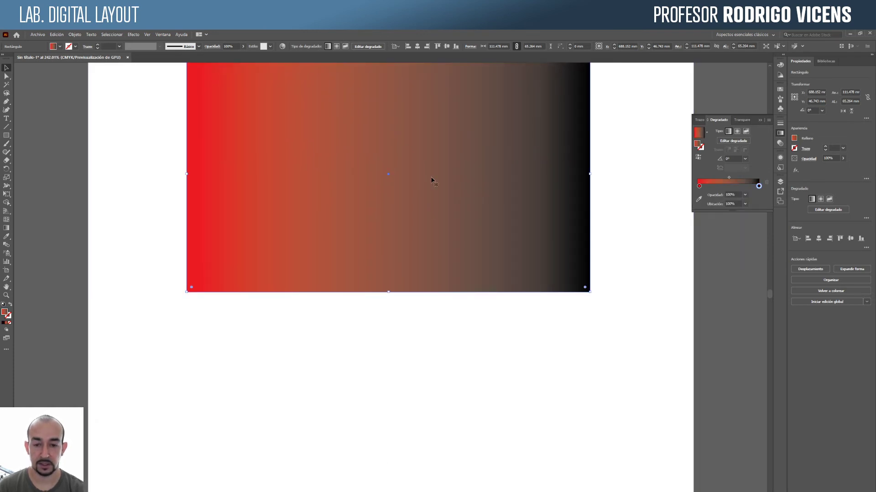
left_click_drag(436, 163, 434, 399)
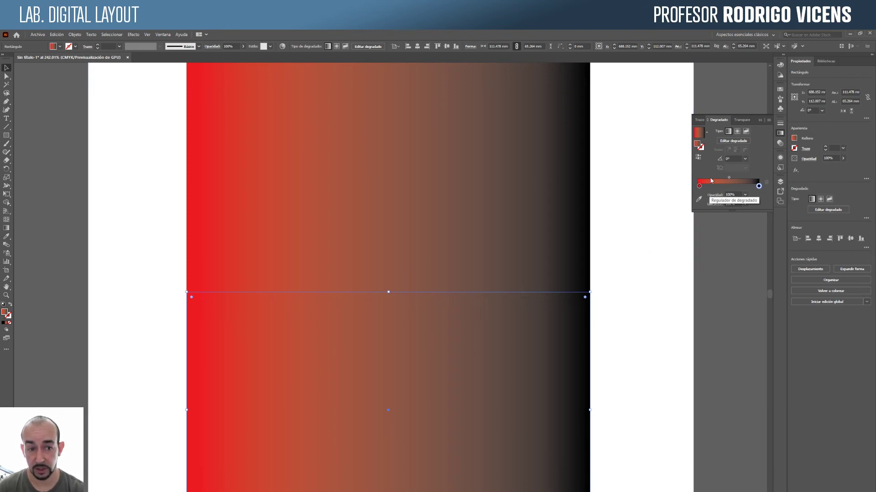
left_click(697, 187)
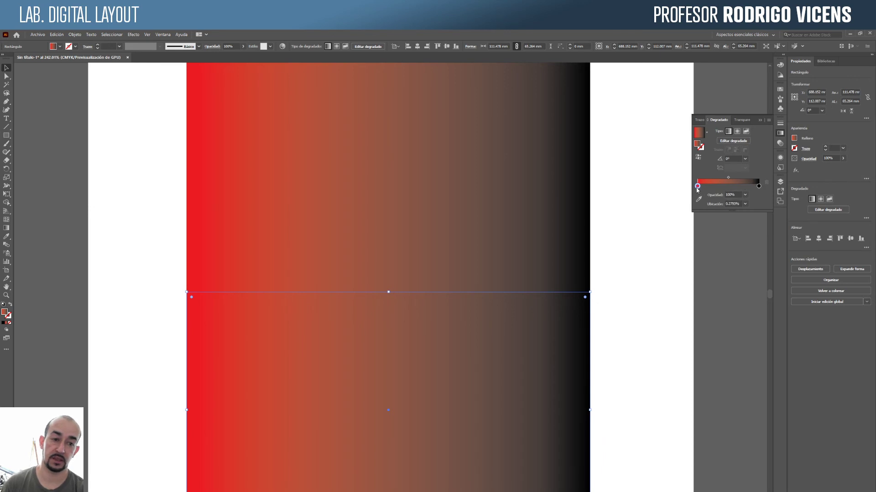
left_click_drag(696, 188, 694, 188)
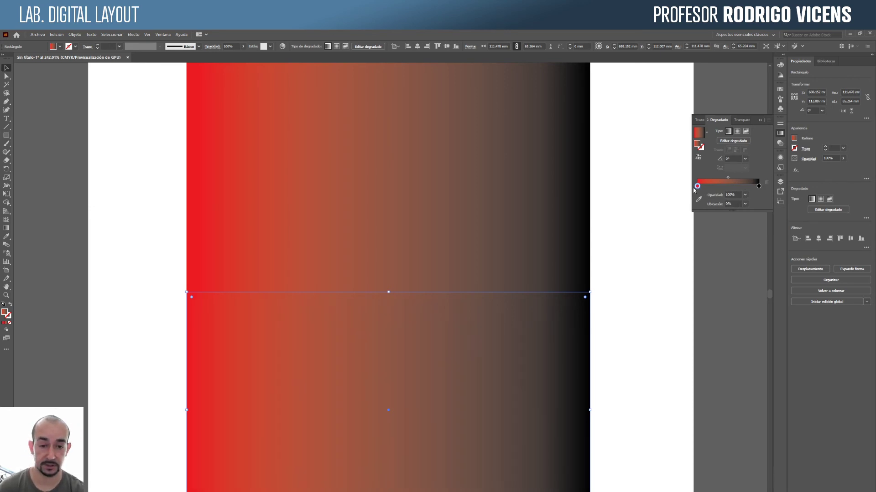
Step: Give the copy's end stop the bright red swatch and raise its K value to 100% for a rich black
left_click(759, 187)
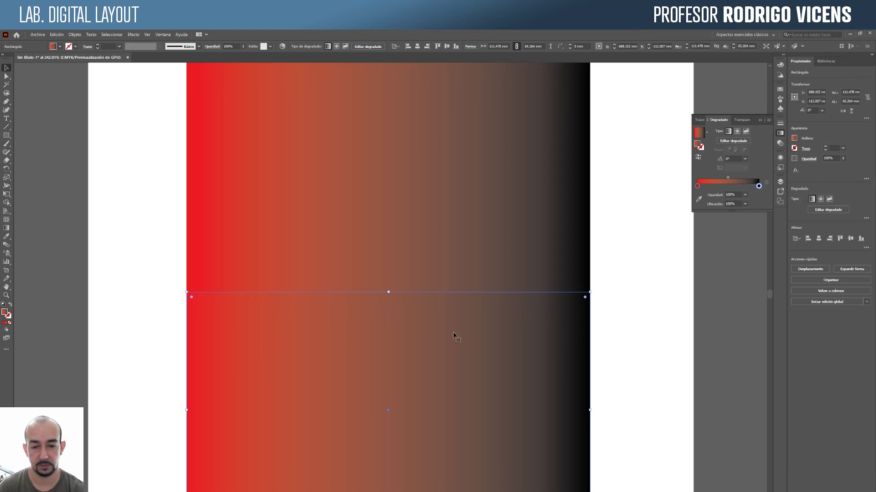
left_click(758, 186)
double_click(759, 187)
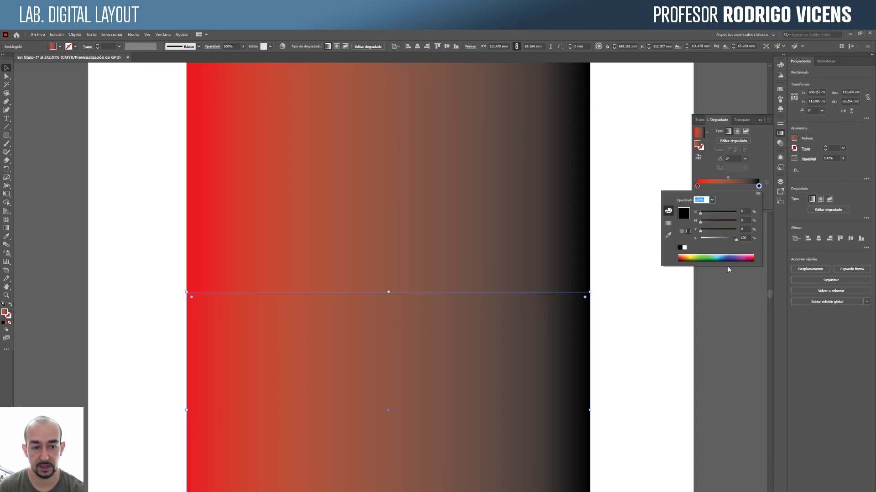
left_click(668, 223)
left_click(682, 230)
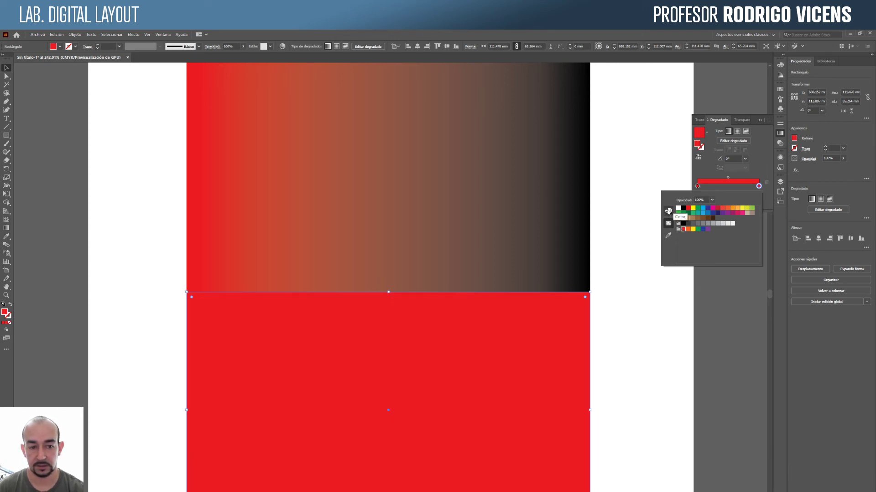
left_click(668, 211)
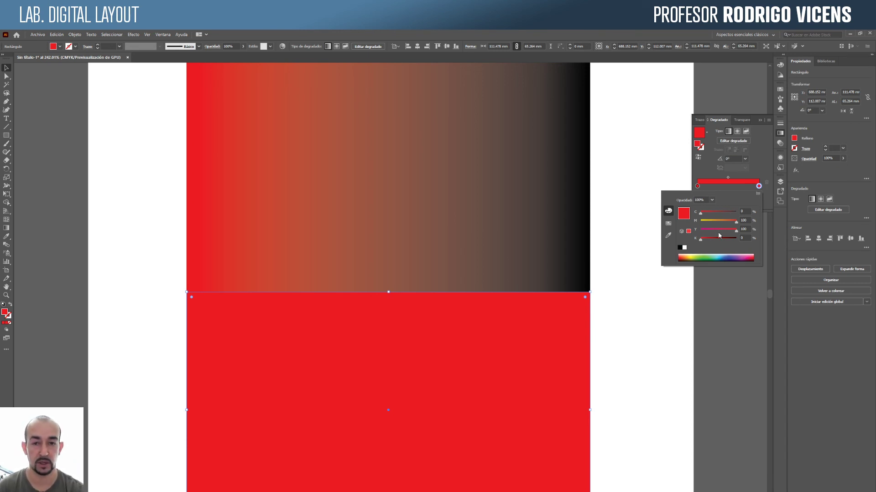
left_click_drag(701, 240, 740, 239)
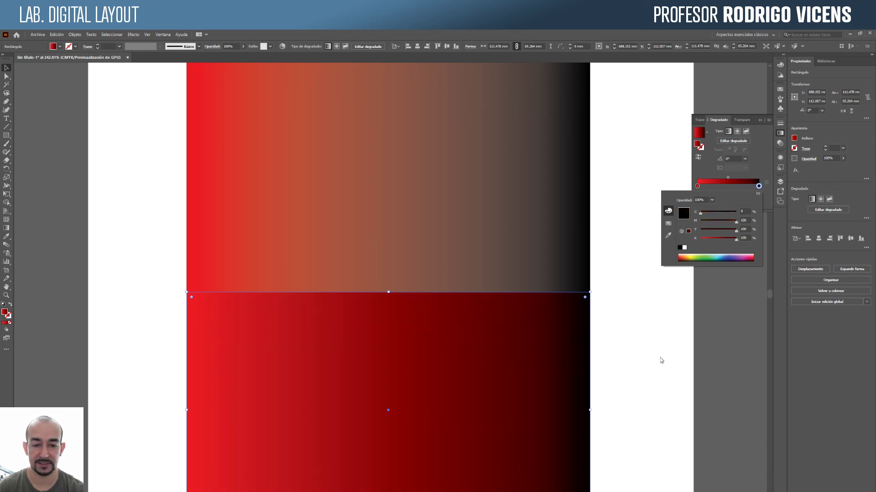
left_click(661, 361)
Step: Compare the plain-black gradient with the rich-black gradient below it, and clear the selection
left_click(577, 338)
key("z")
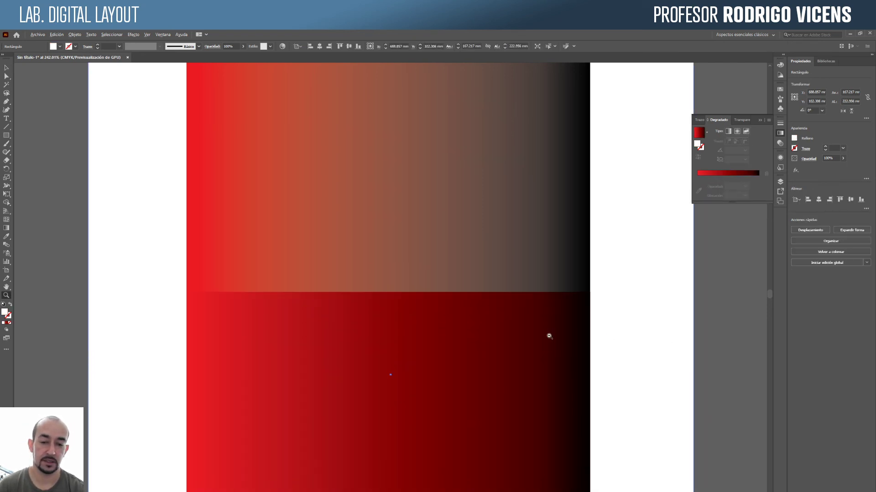
left_click(549, 336, "alt")
left_click_drag(422, 231, 543, 273)
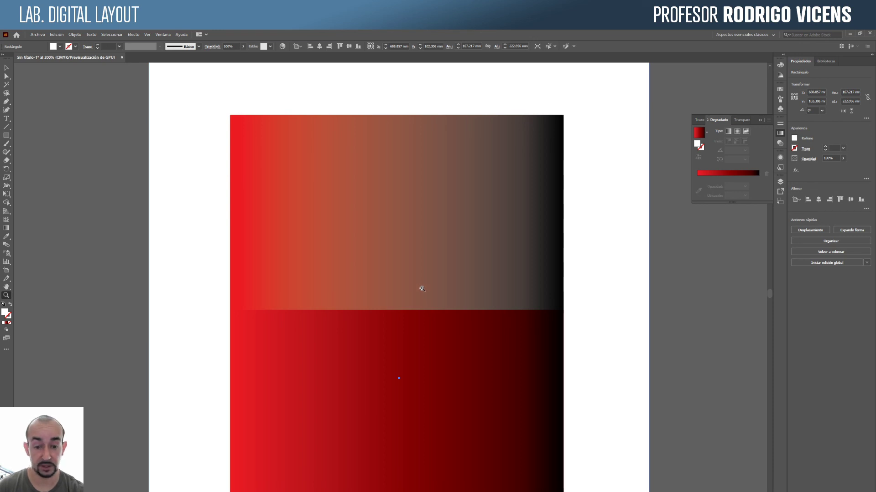
left_click(6, 68)
left_click(145, 147)
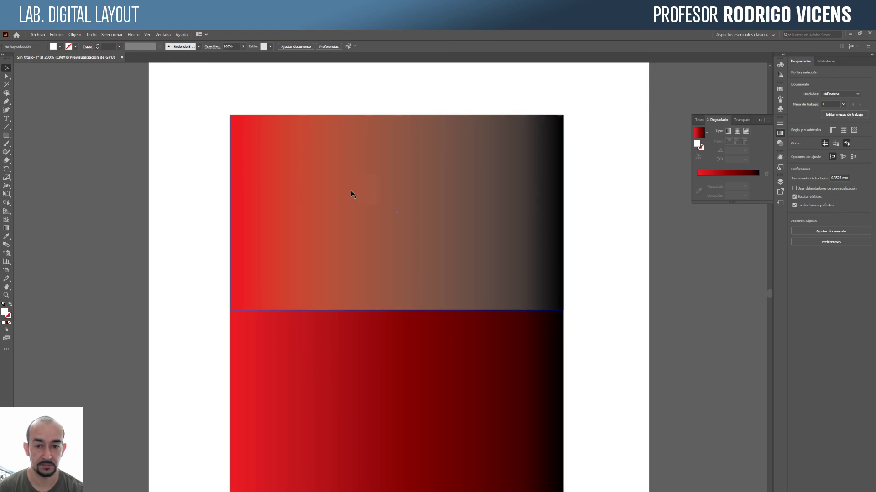